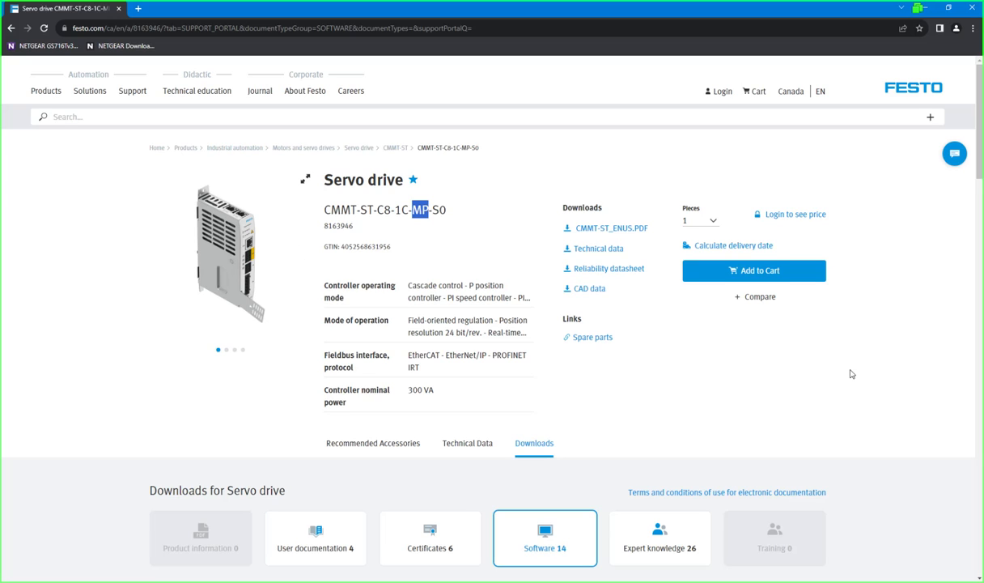
Step: Examine the Festo Automation Suite entry and its available versions in the servo drive's software downloads
{"action": "left_click", "coordinate": [27, 258]}
{"action": "scroll", "coordinate": [437, 429], "scroll_direction": "down", "scroll_amount": 1}
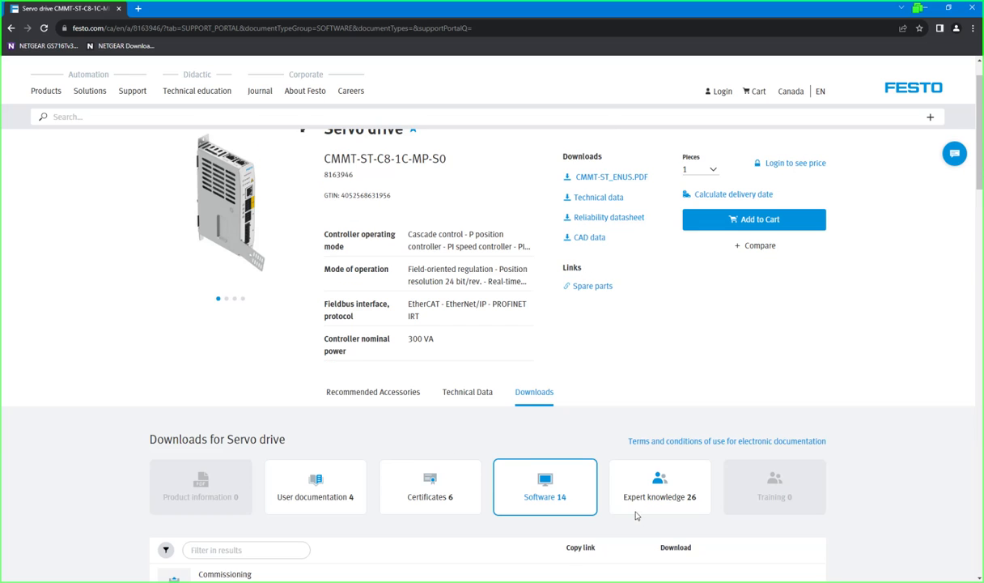
{"action": "scroll", "coordinate": [566, 453], "scroll_direction": "down", "scroll_amount": 1}
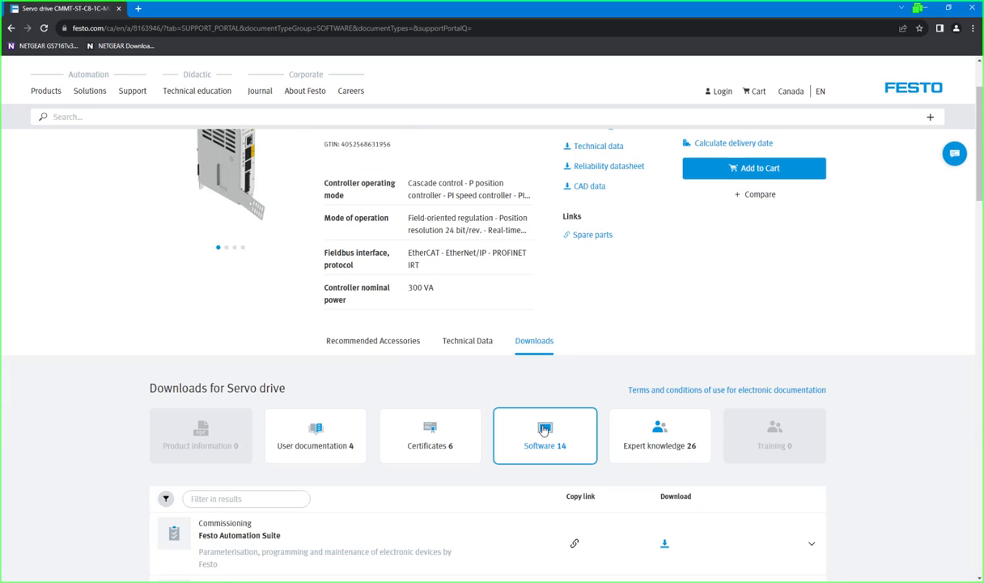
{"action": "scroll", "coordinate": [545, 431], "scroll_direction": "down", "scroll_amount": 3}
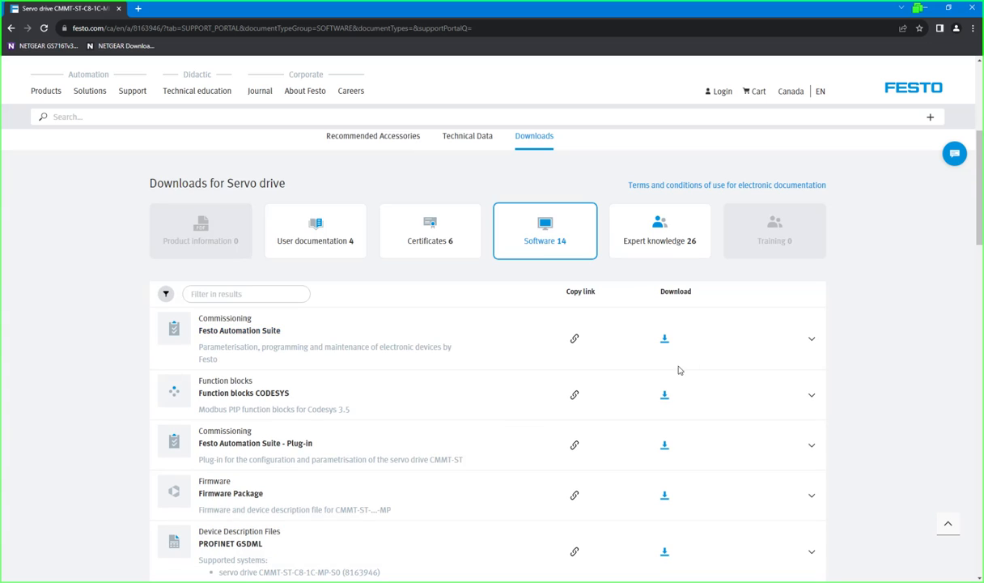
{"action": "left_click", "coordinate": [813, 340]}
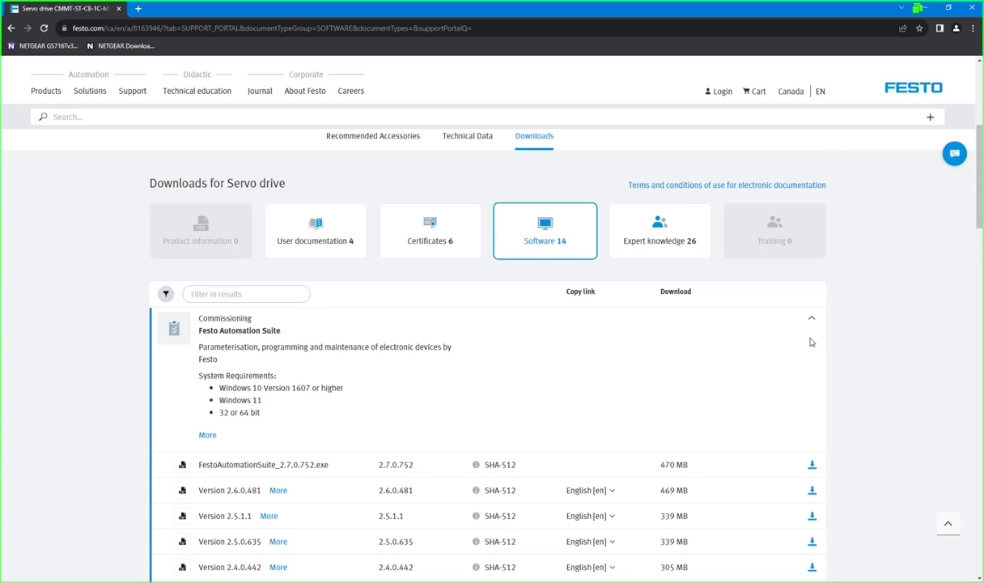
{"action": "left_click", "coordinate": [814, 321]}
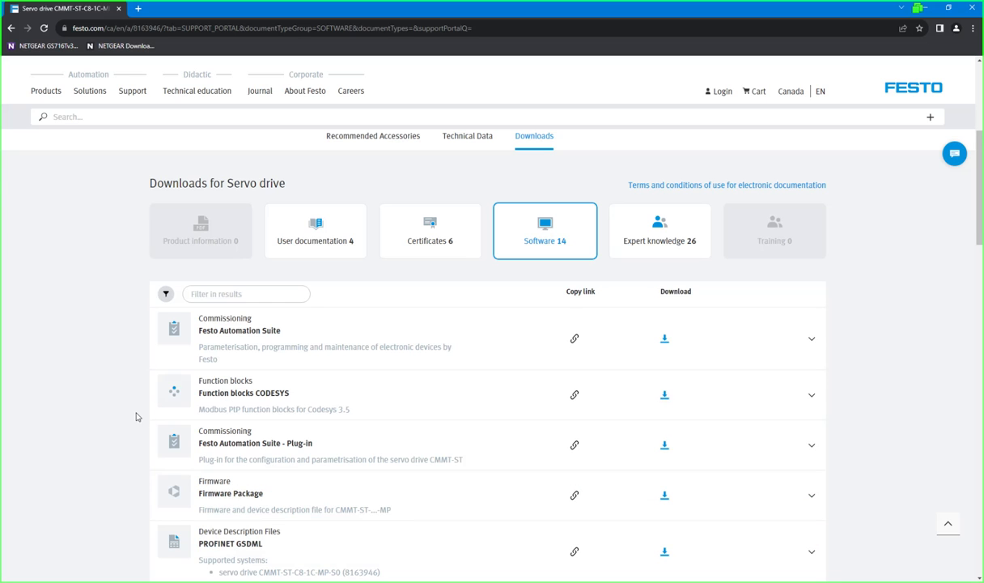
Step: Examine the CMMT-ST plug-in versions for Festo Automation Suite and the firmware and device description downloads listed below
{"action": "scroll", "coordinate": [130, 398], "scroll_direction": "down", "scroll_amount": 1}
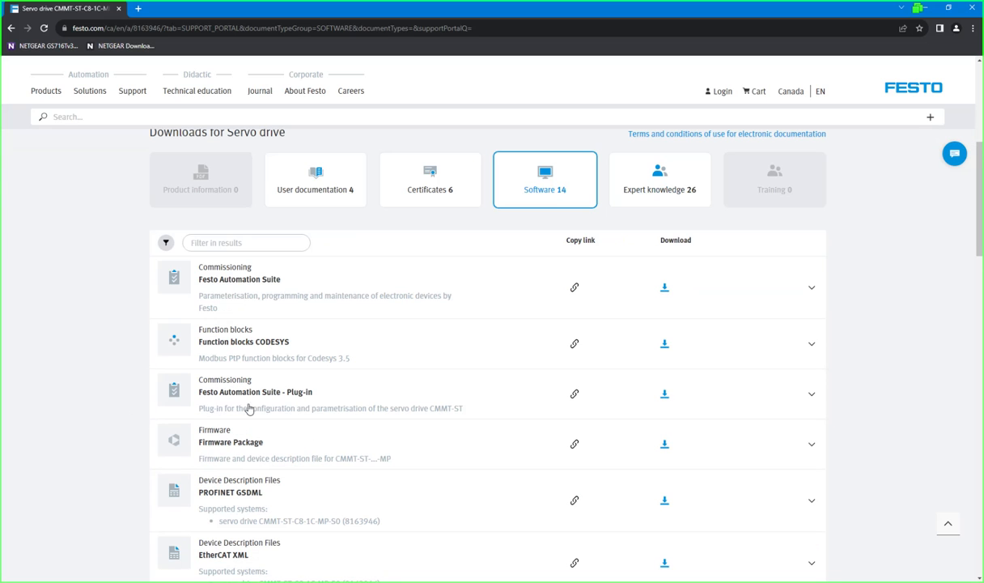
{"action": "left_click", "coordinate": [812, 395]}
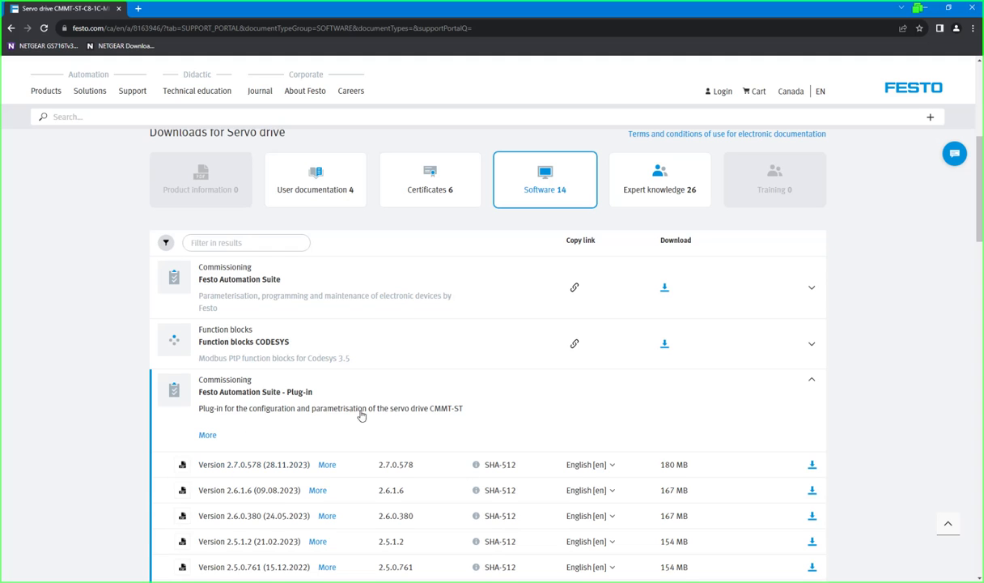
{"action": "left_click_drag", "start_coordinate": [466, 411], "coordinate": [420, 418]}
{"action": "left_click", "coordinate": [812, 379]}
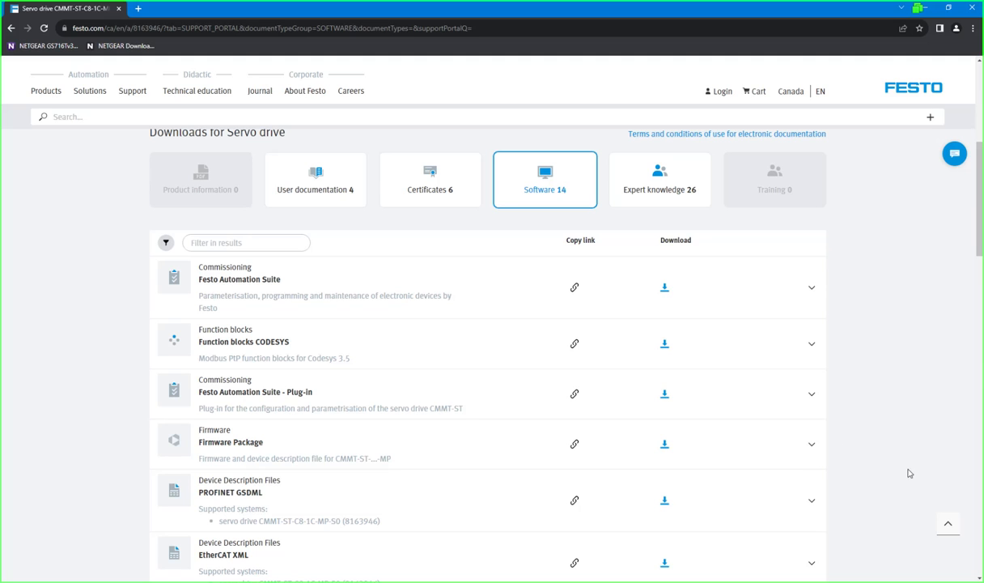
{"action": "scroll", "coordinate": [930, 441], "scroll_direction": "down", "scroll_amount": 1}
{"action": "scroll", "coordinate": [930, 446], "scroll_direction": "down", "scroll_amount": 1}
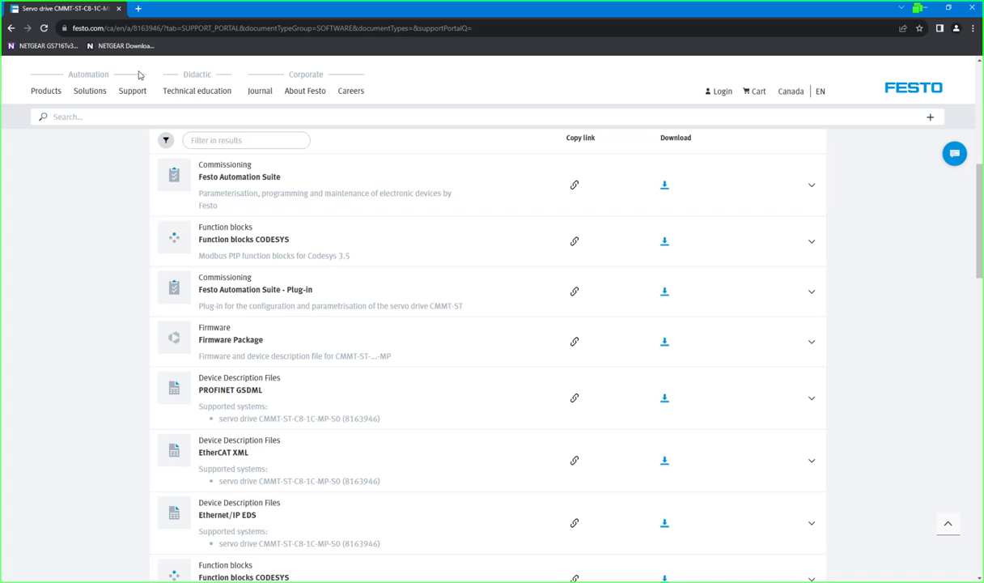
{"action": "left_click", "coordinate": [160, 31]}
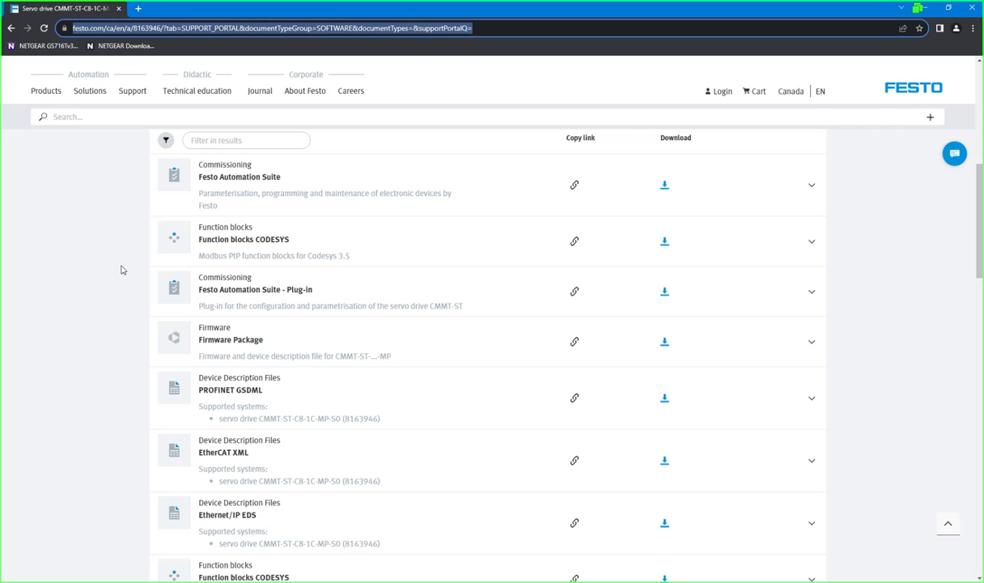
{"action": "left_click", "coordinate": [84, 306]}
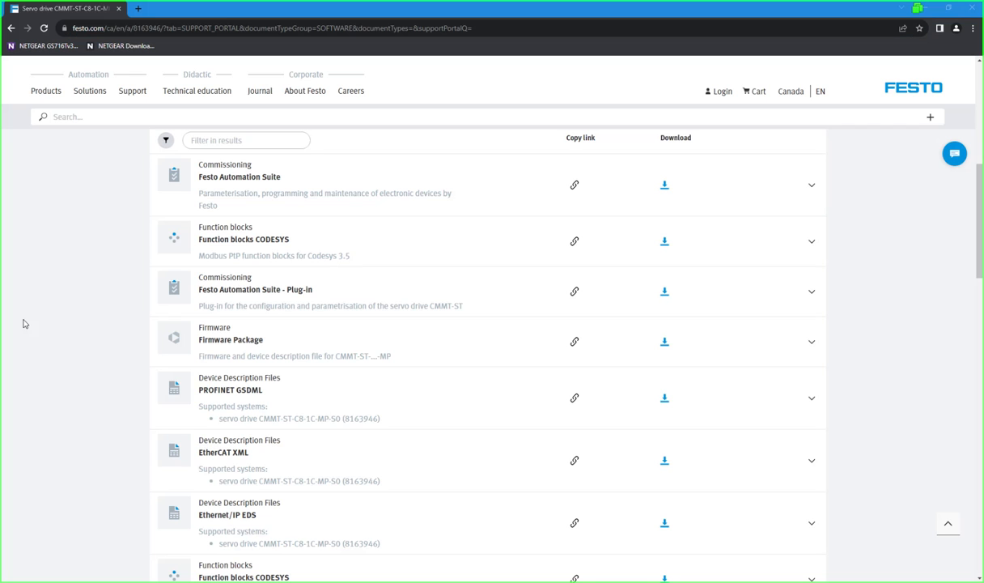
{"action": "scroll", "coordinate": [87, 323], "scroll_direction": "up", "scroll_amount": 6}
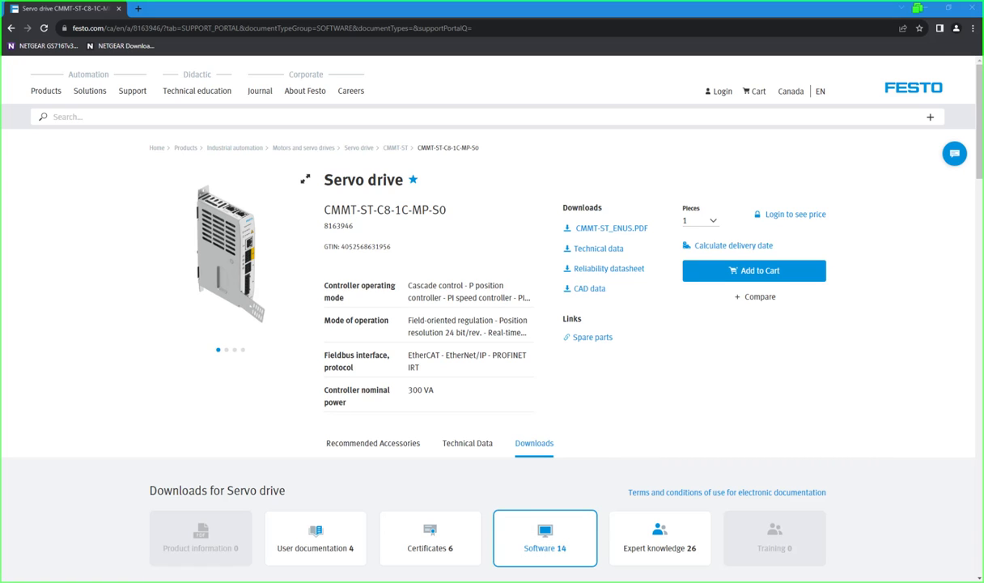
Step: Launch Festo Automation Suite and scan the network for Festo devices without creating a project
{"action": "key", "text": "ctrl+l"}
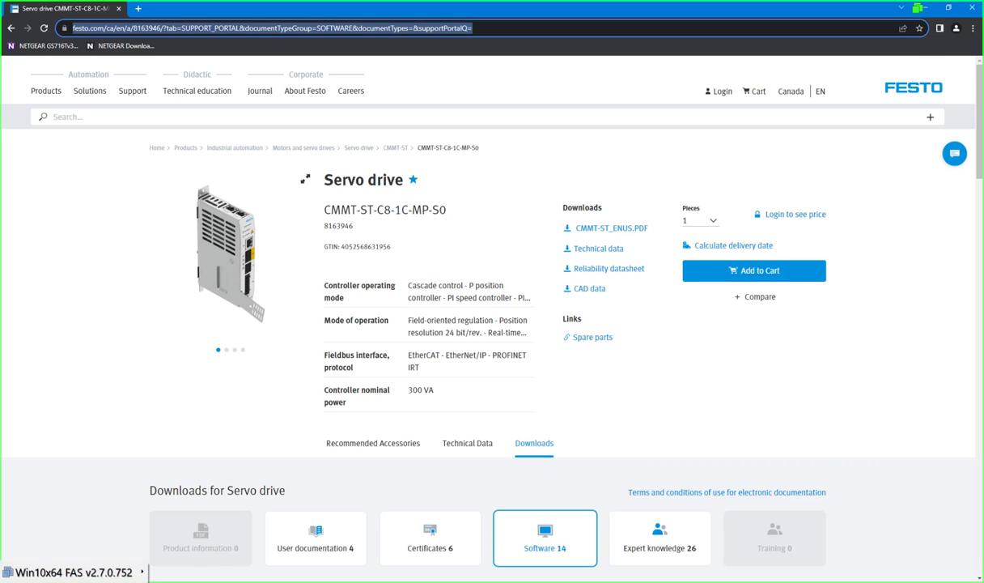
{"action": "left_click", "coordinate": [123, 573]}
{"action": "mouse_move", "coordinate": [191, 481]}
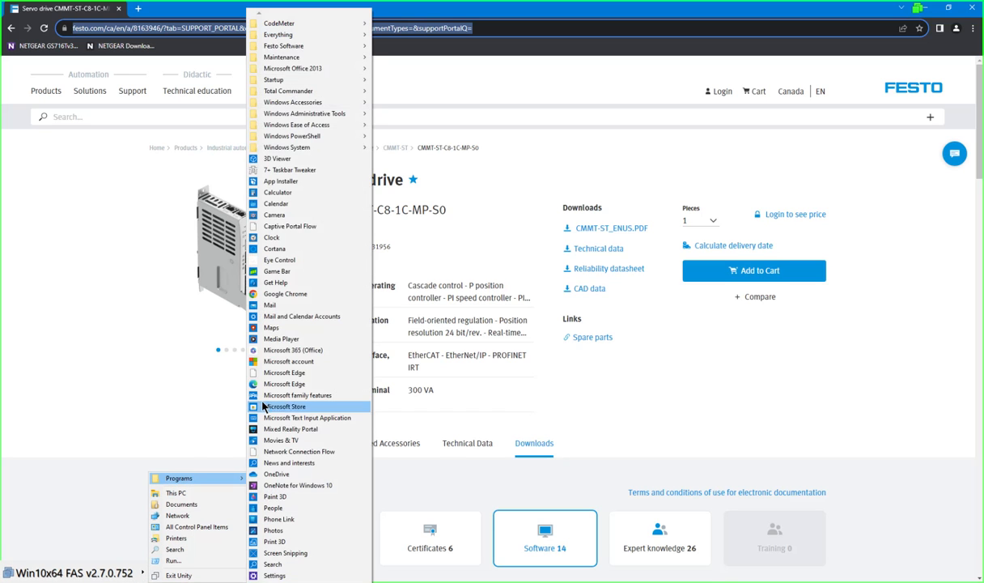
{"action": "mouse_move", "coordinate": [322, 48]}
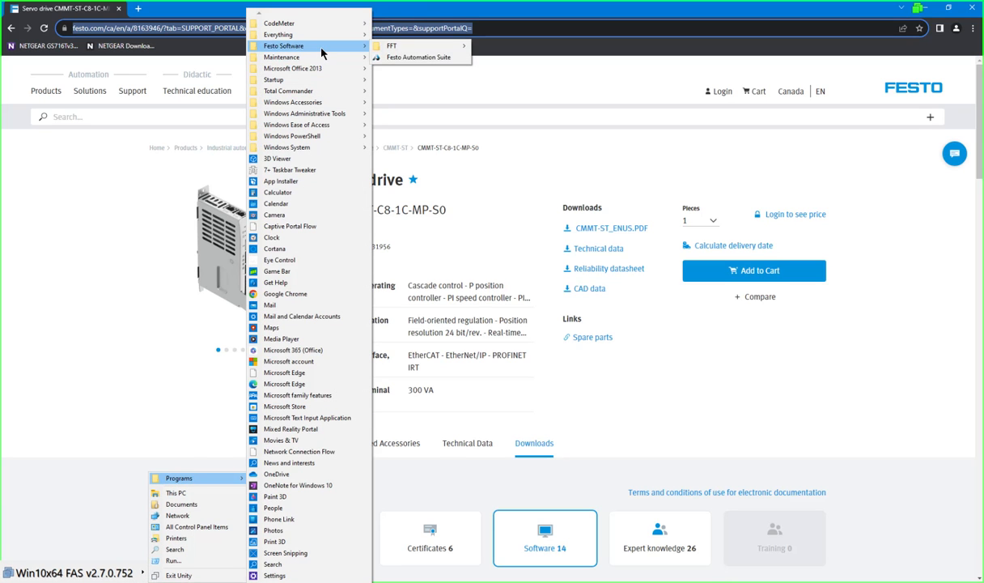
{"action": "left_click", "coordinate": [387, 59]}
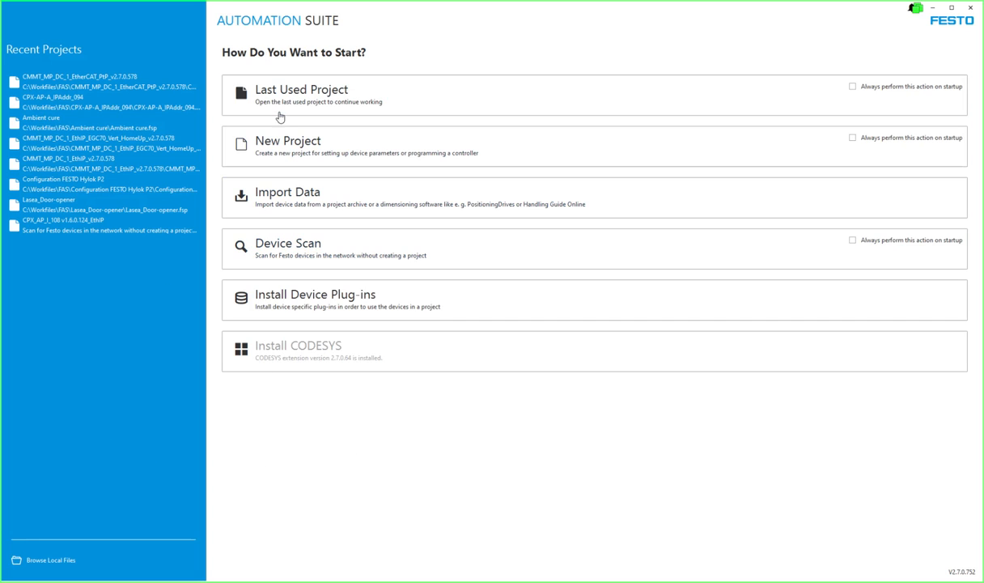
{"action": "left_click", "coordinate": [293, 251]}
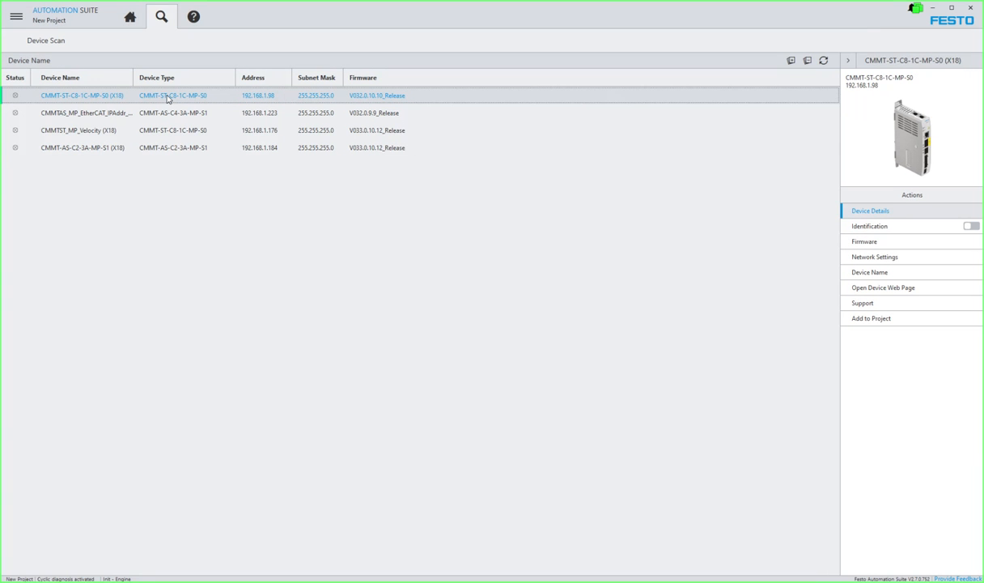
Step: Review the DHCP, address, subnet mask and gateway settings of the CMMT-ST-C8-1C-MP-S0 drive and return to its actions
{"action": "left_click", "coordinate": [874, 258]}
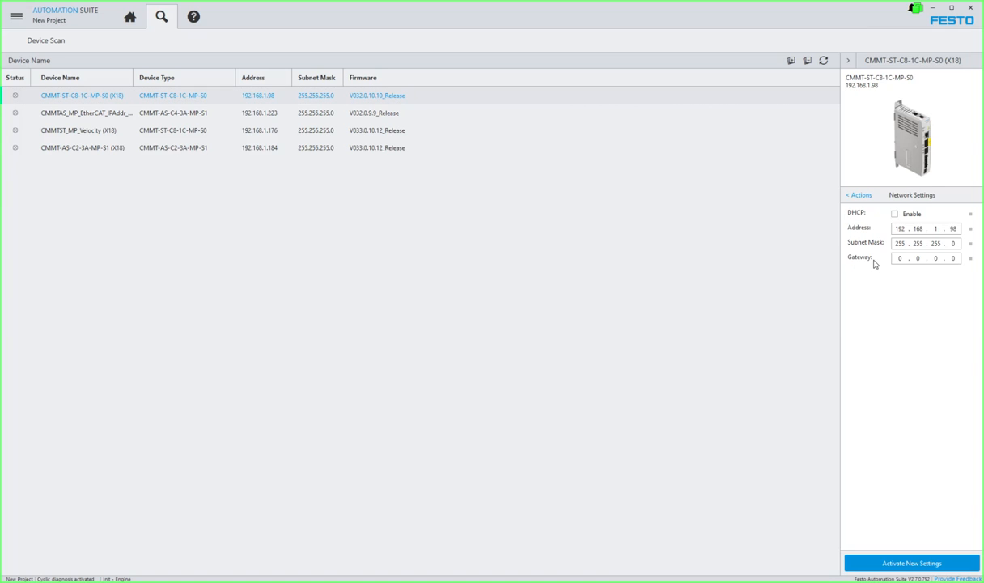
{"action": "left_click", "coordinate": [941, 229]}
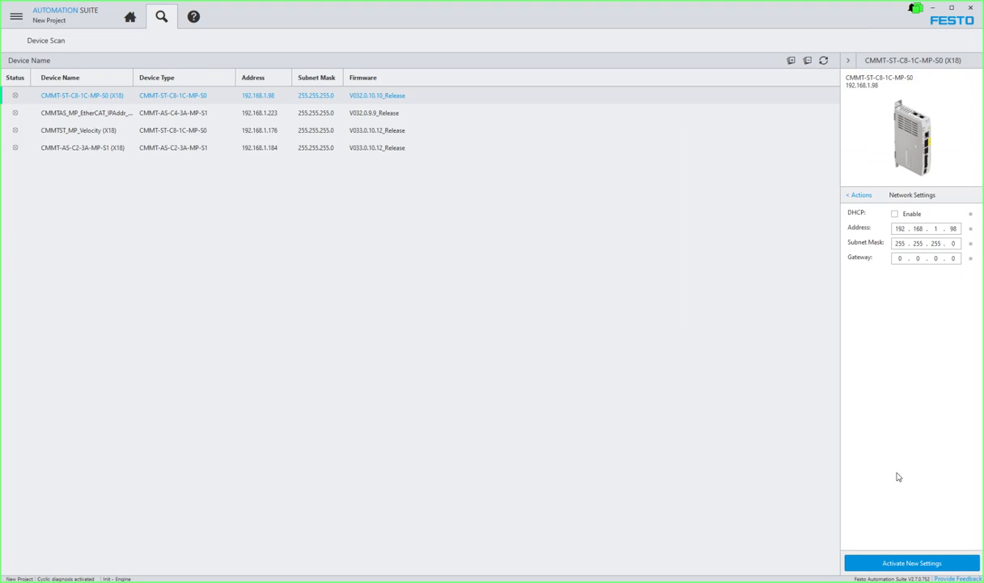
{"action": "left_click", "coordinate": [907, 564]}
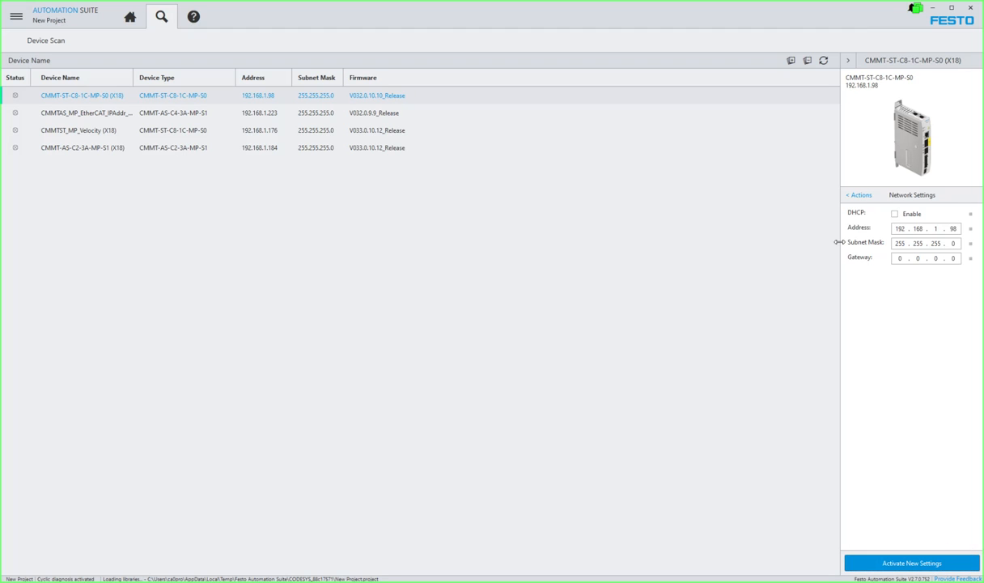
{"action": "left_click", "coordinate": [859, 196]}
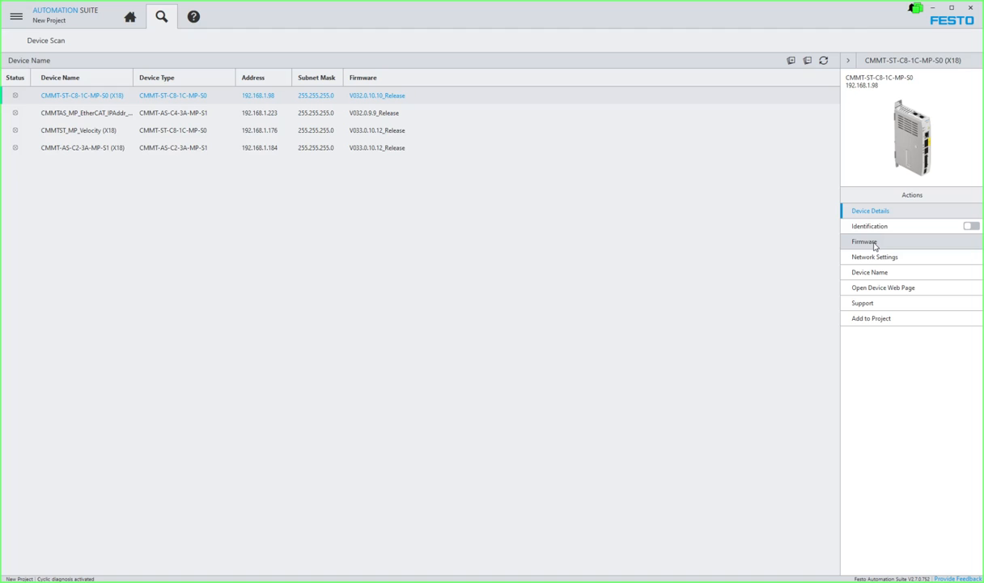
Step: Check which firmware is offered for the CMMT-ST-C8-1C-MP-S0 drive, return to its actions and dismiss the meeting notification
{"action": "left_click", "coordinate": [874, 245]}
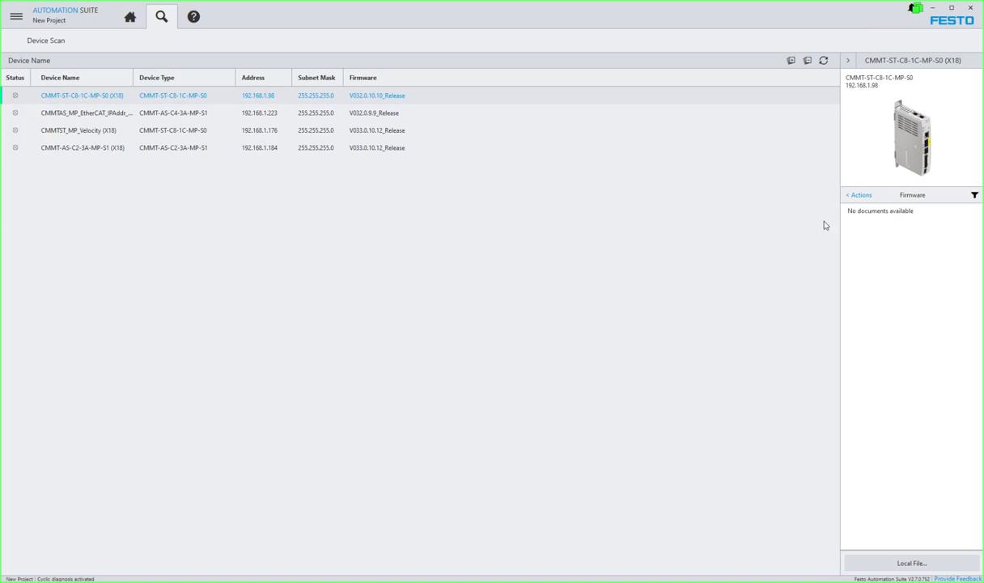
{"action": "left_click", "coordinate": [865, 195]}
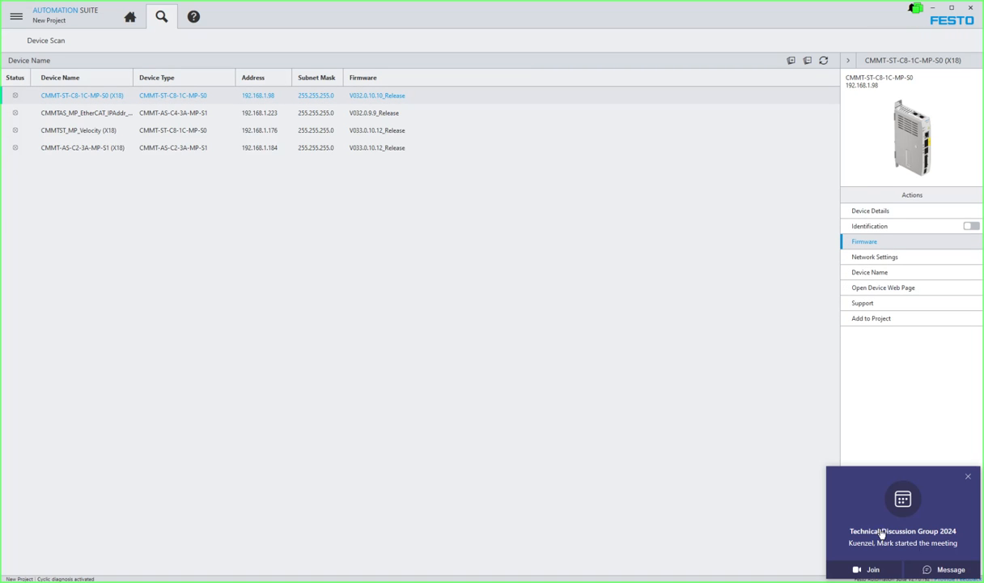
{"action": "left_click", "coordinate": [967, 477]}
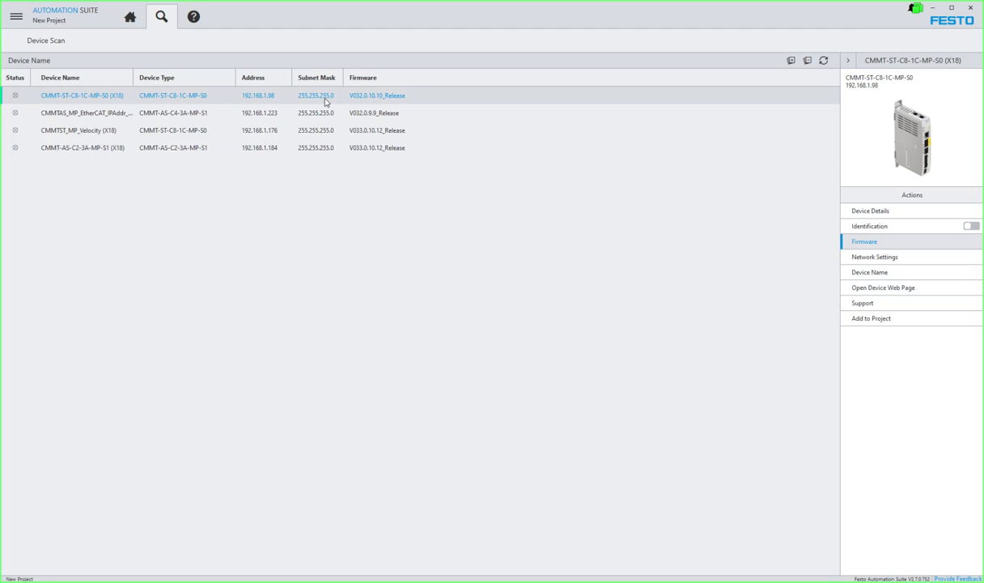
Step: Open the CMMT-ST-C8-1C-MP-S0 drive's web page and go to its parameterisation page
{"action": "left_click", "coordinate": [882, 289]}
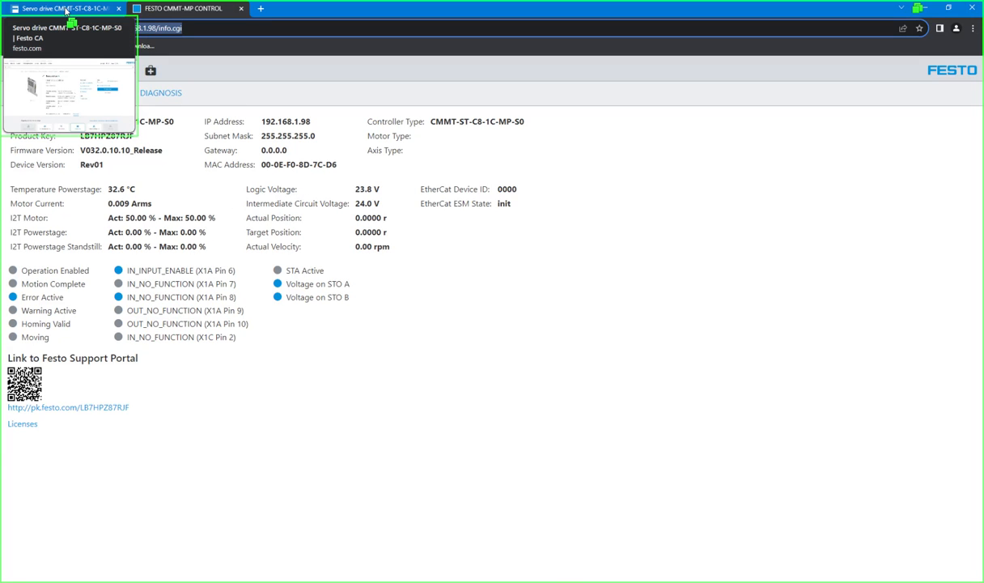
{"action": "left_click", "coordinate": [67, 9]}
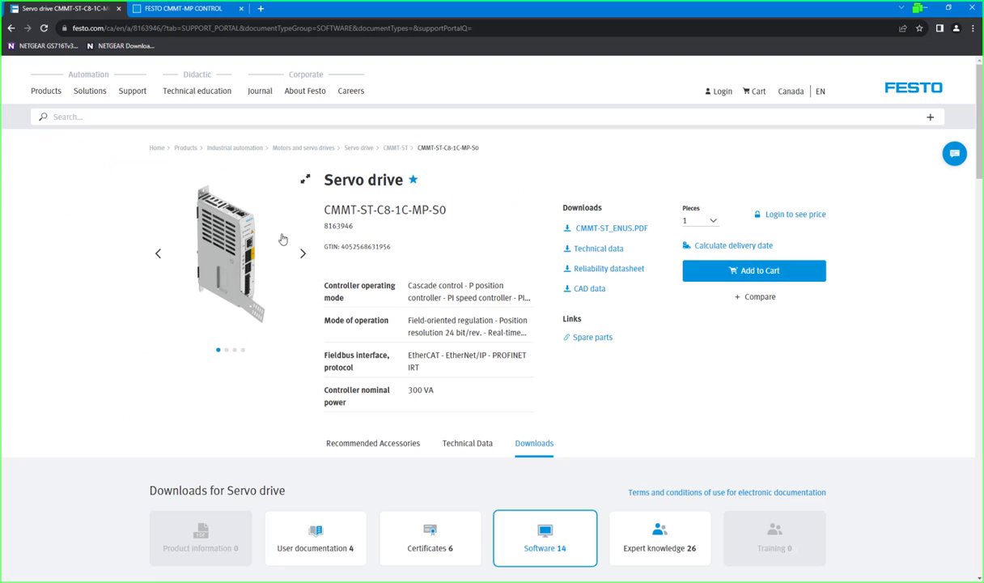
{"action": "left_click", "coordinate": [151, 9]}
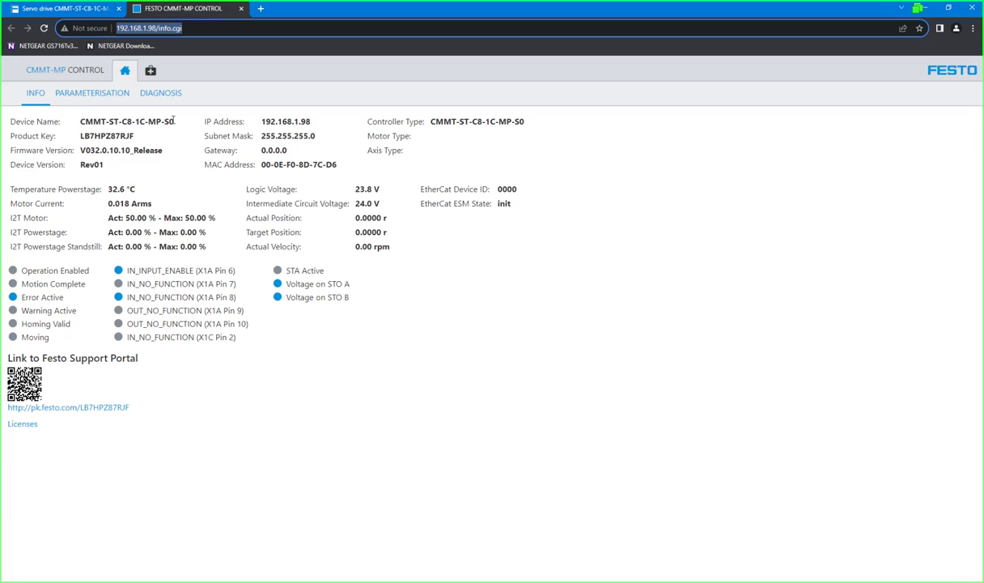
{"action": "left_click", "coordinate": [103, 95]}
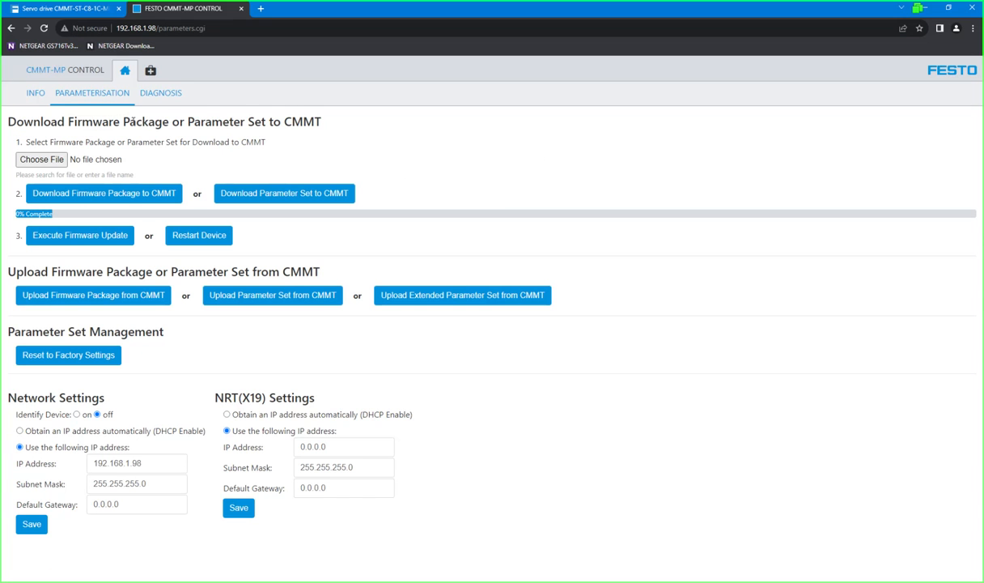
Step: Choose CMMT-MP-V33.0.10.12_Release.pck from C:\Workfiles\Firmware and start downloading the firmware package to the drive
{"action": "left_click", "coordinate": [42, 159]}
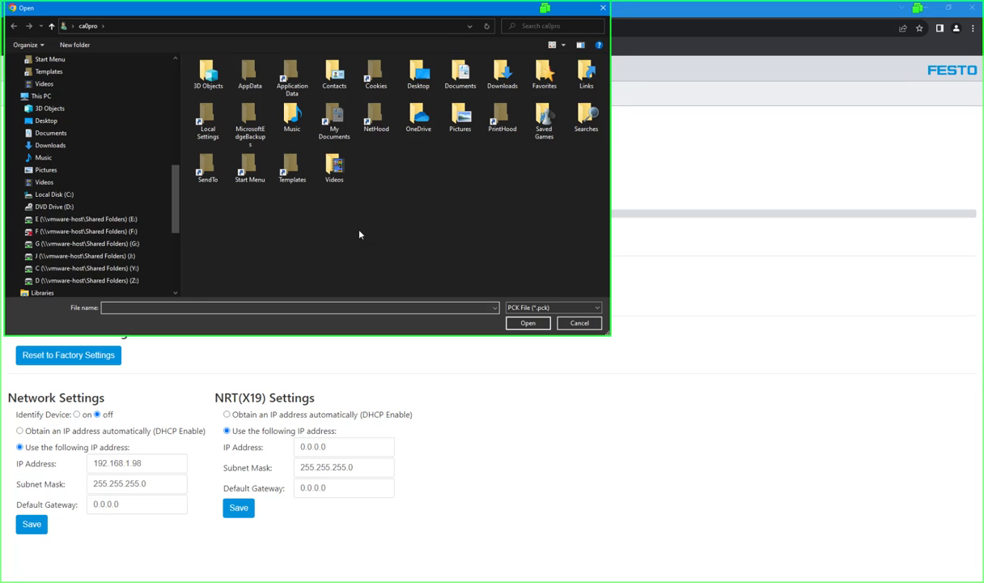
{"action": "left_click", "coordinate": [77, 195]}
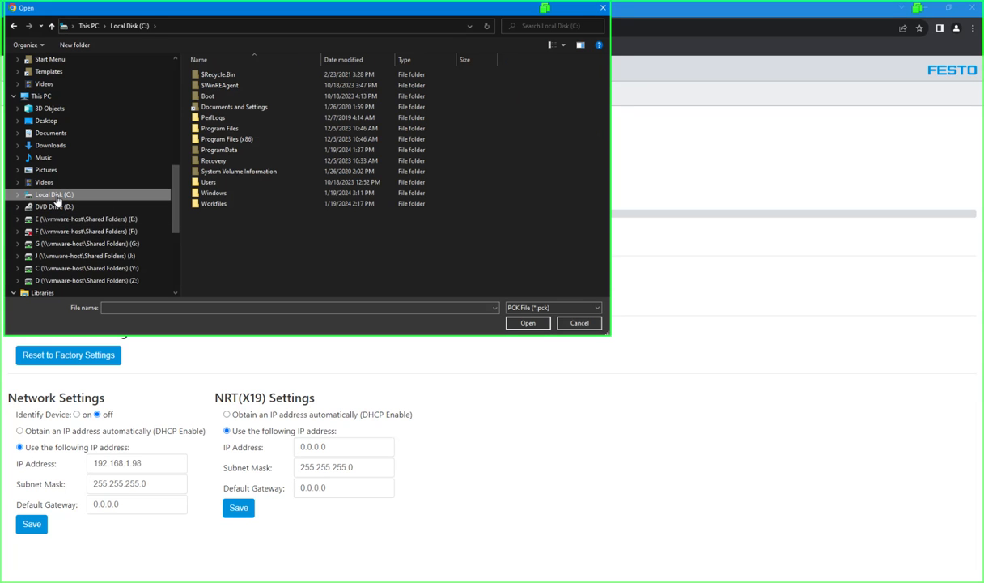
{"action": "double_click", "coordinate": [214, 203]}
{"action": "double_click", "coordinate": [215, 97]}
{"action": "left_click", "coordinate": [243, 74]}
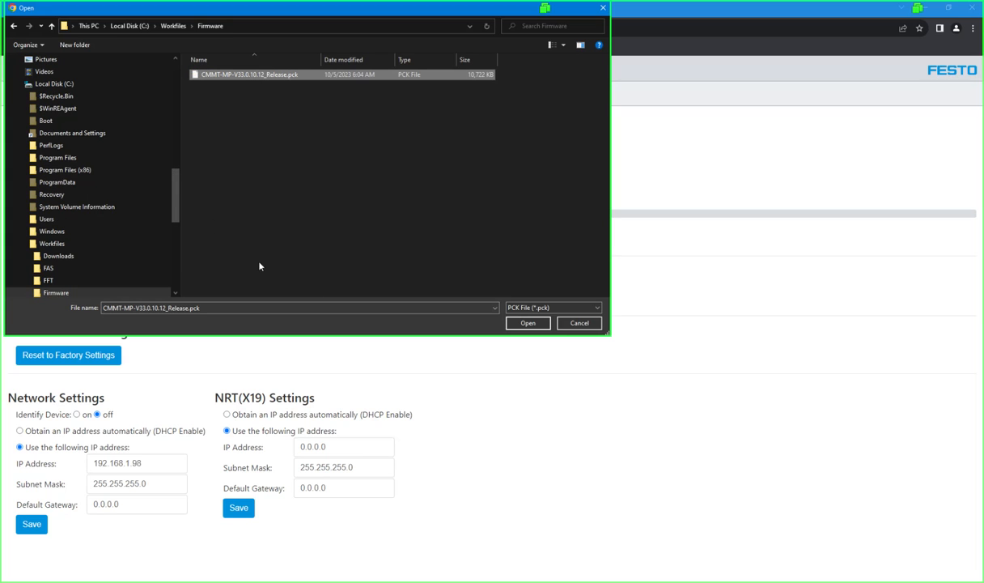
{"action": "left_click", "coordinate": [527, 322]}
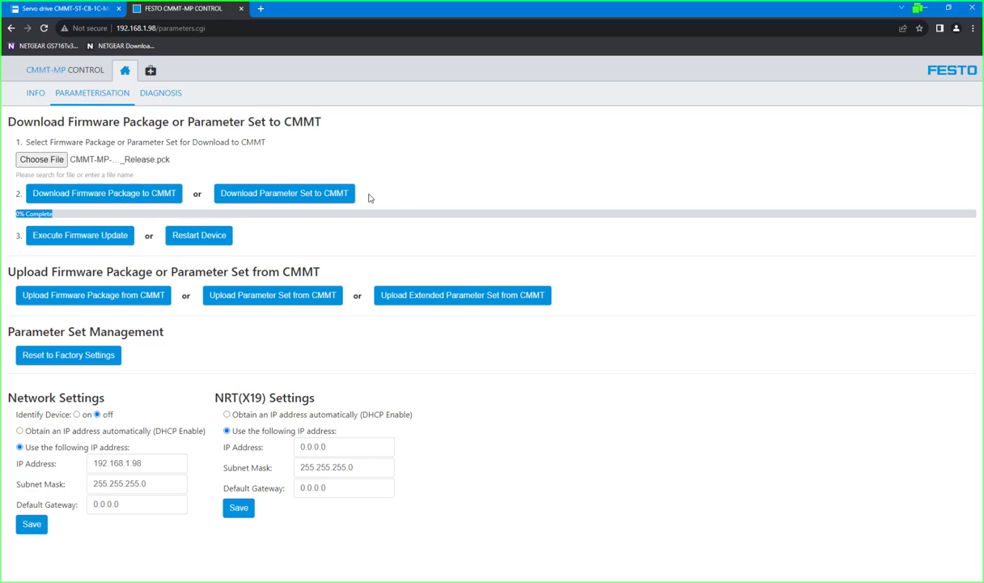
{"action": "left_click", "coordinate": [106, 195]}
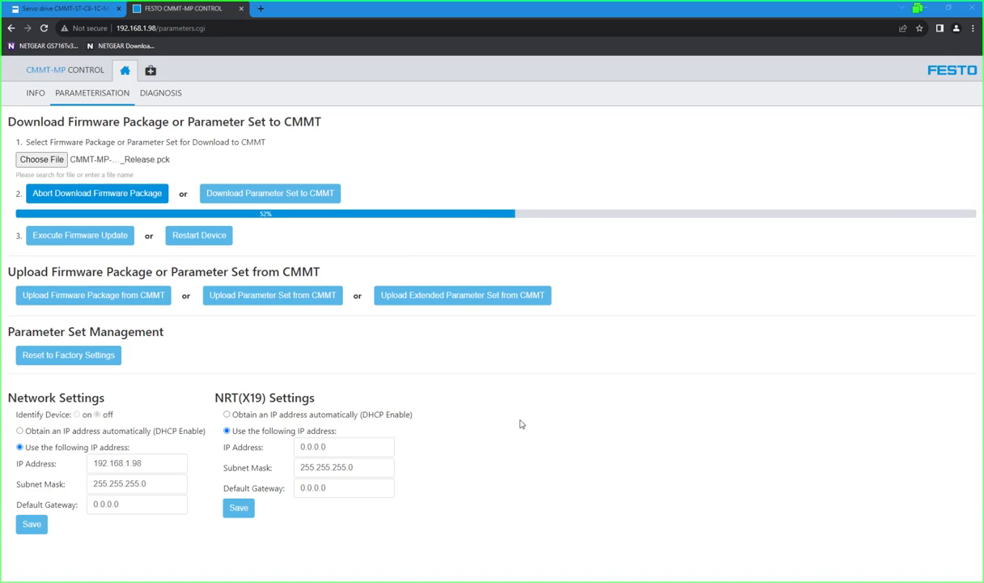
Step: Highlight the NRT(X19) Settings heading on the parameterisation page and return to the servo drive's product page
{"action": "left_click_drag", "start_coordinate": [215, 398], "coordinate": [320, 403]}
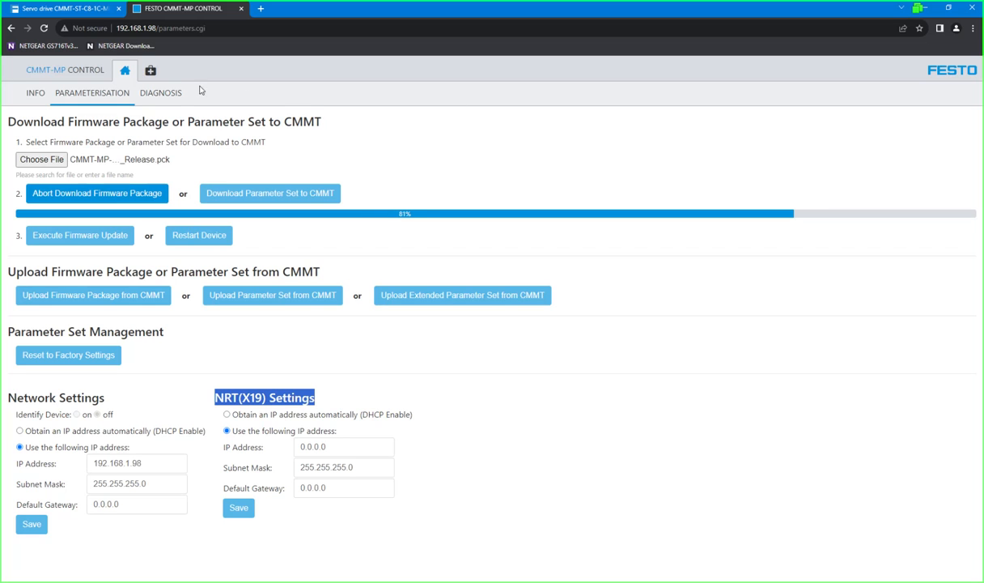
{"action": "left_click", "coordinate": [50, 11]}
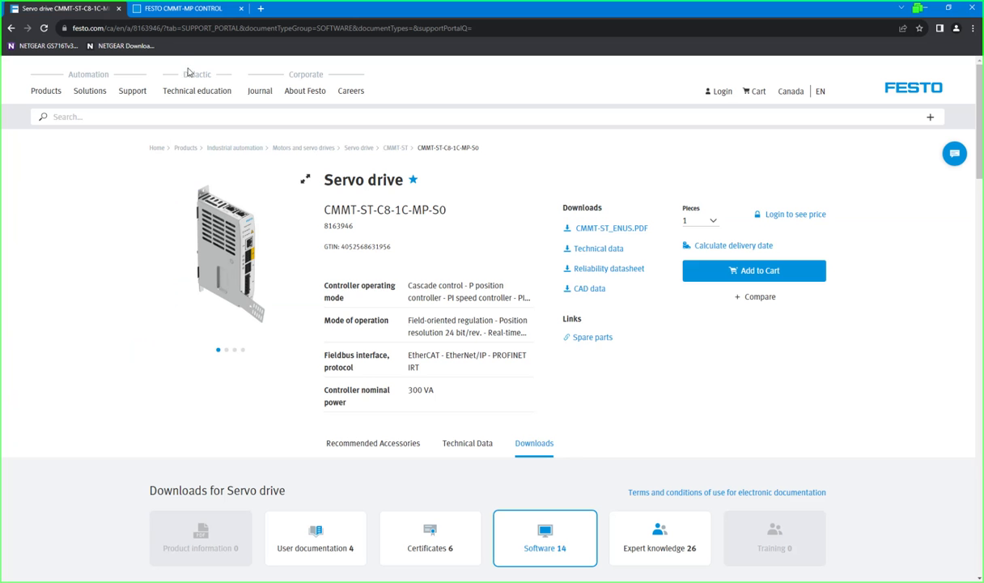
Step: Expand the Firmware Package entry in the servo drive's software downloads to examine its versions, then return to the drive's web page
{"action": "scroll", "coordinate": [554, 463], "scroll_direction": "down", "scroll_amount": 4}
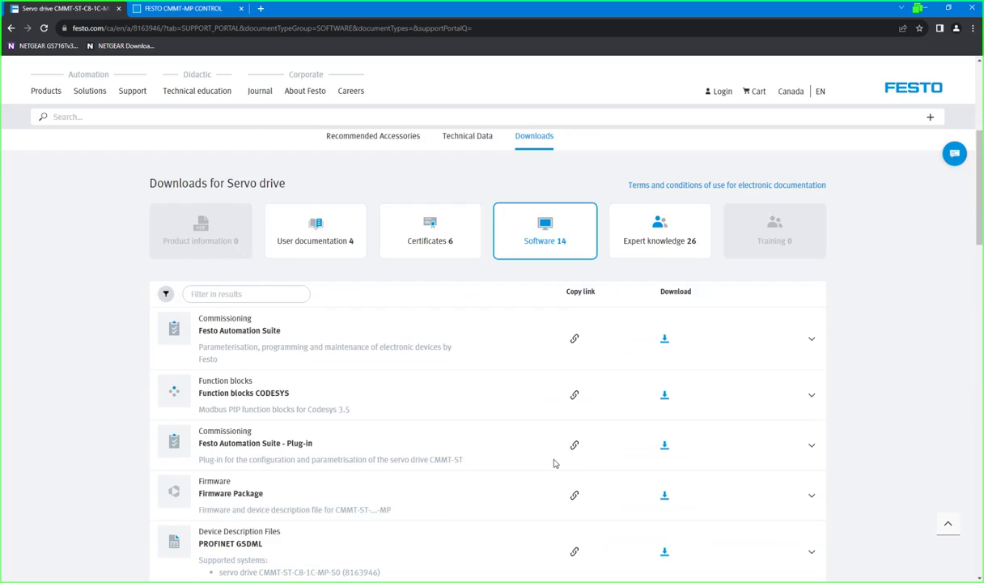
{"action": "scroll", "coordinate": [555, 463], "scroll_direction": "down", "scroll_amount": 1}
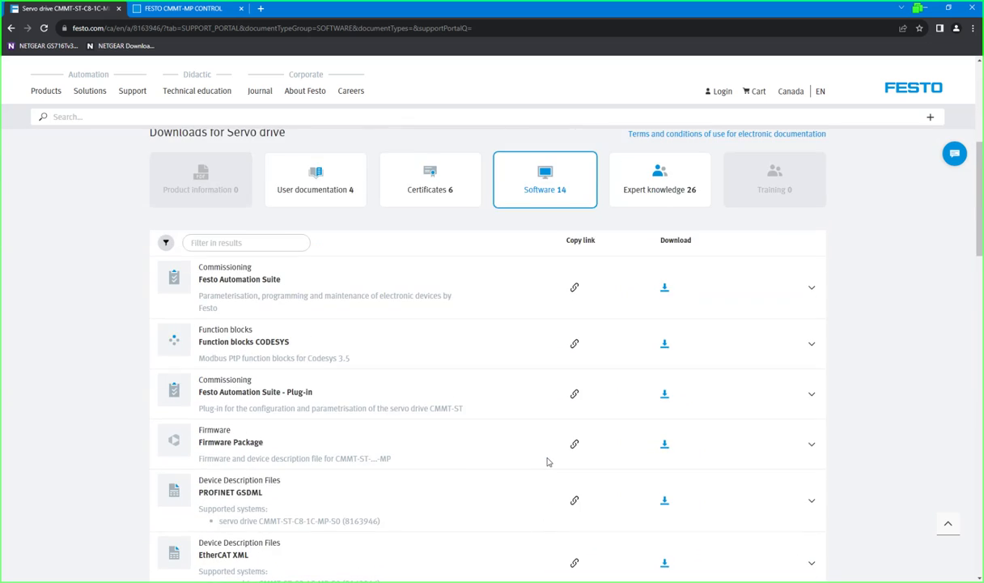
{"action": "left_click", "coordinate": [811, 447]}
{"action": "scroll", "coordinate": [115, 508], "scroll_direction": "down", "scroll_amount": 1}
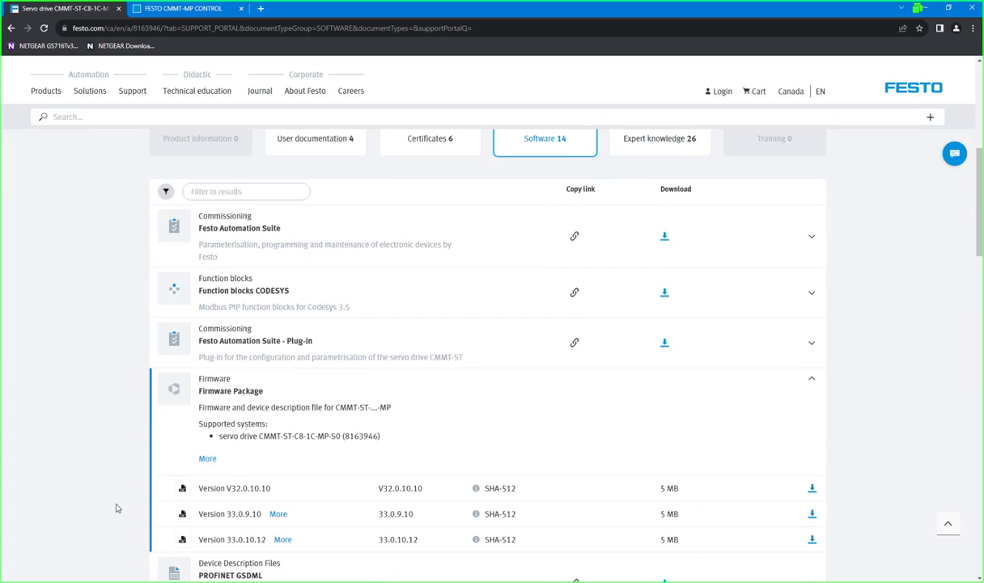
{"action": "scroll", "coordinate": [116, 507], "scroll_direction": "down", "scroll_amount": 1}
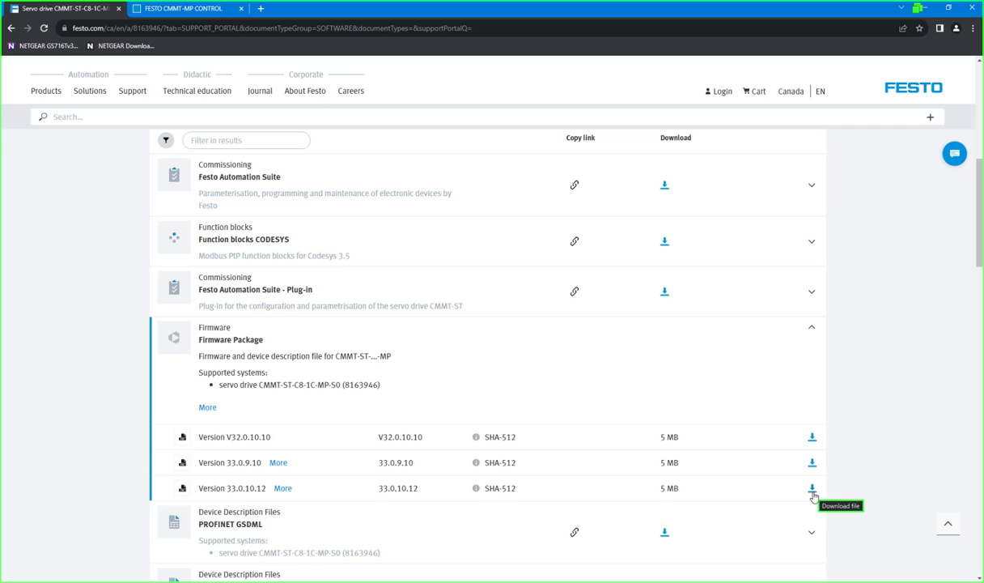
{"action": "left_click", "coordinate": [186, 8]}
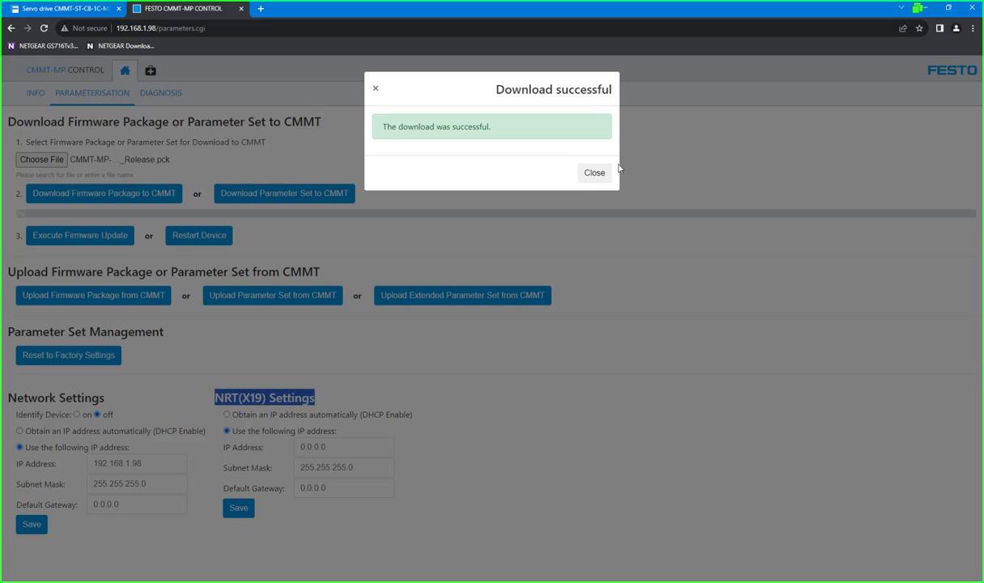
Step: Dismiss the firmware download message and reload the drive's parameterisation page at 192.168.1.98 until it loads again
{"action": "left_click", "coordinate": [593, 174]}
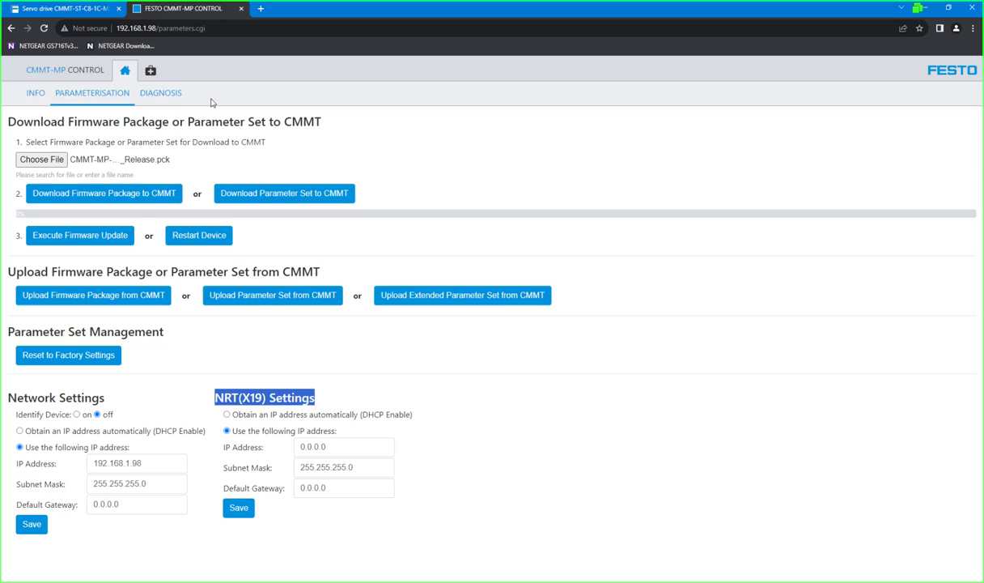
{"action": "left_click", "coordinate": [44, 28]}
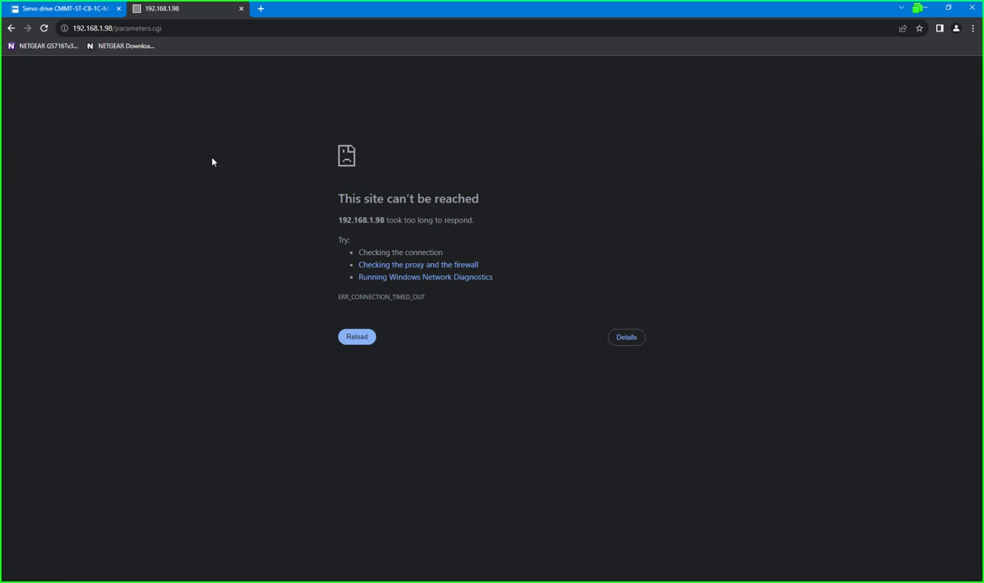
{"action": "left_click", "coordinate": [43, 28]}
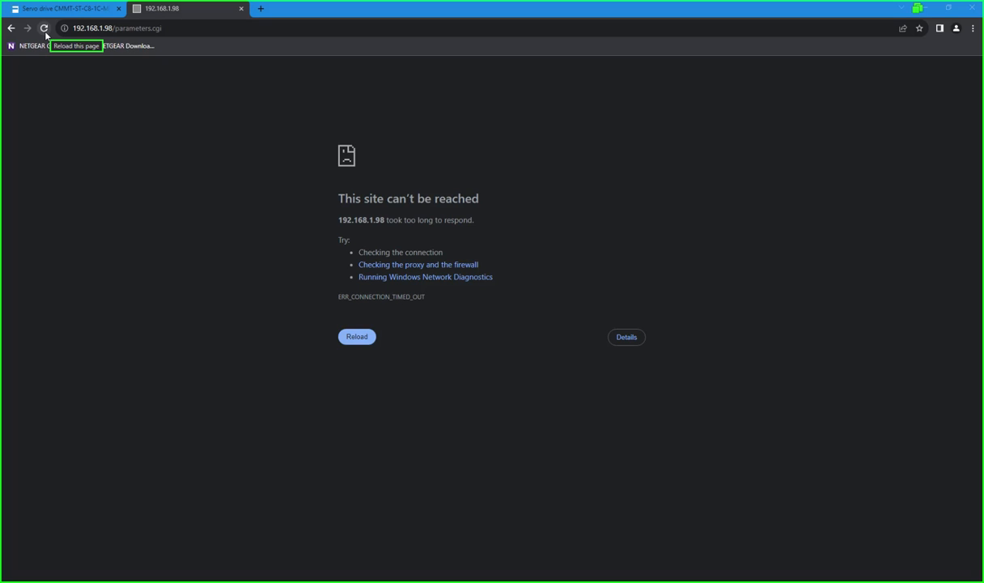
{"action": "left_click", "coordinate": [46, 33]}
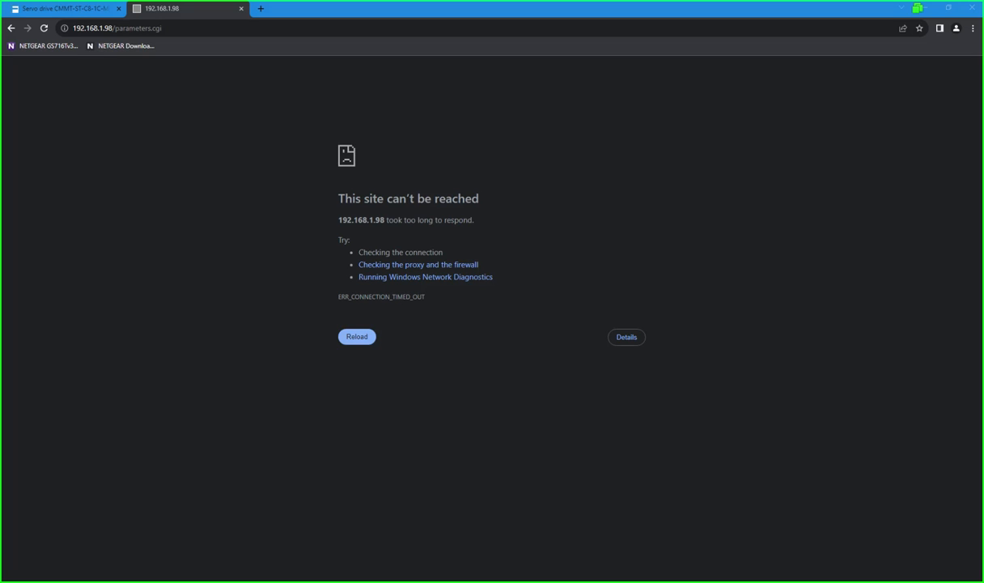
{"action": "left_click", "coordinate": [44, 28]}
{"action": "left_click", "coordinate": [44, 27]}
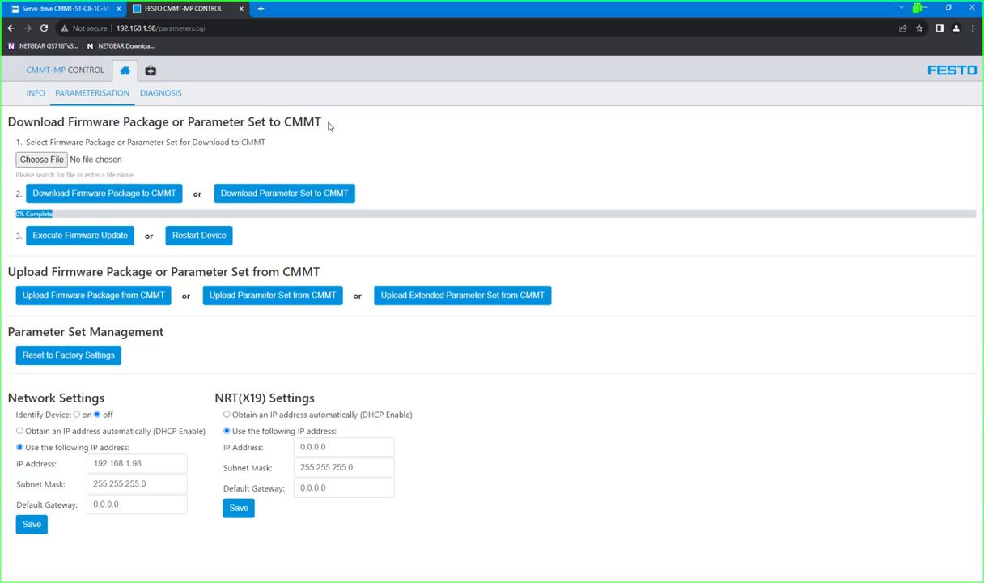
Step: Open the drive's information page and highlight its firmware version to check it
{"action": "left_click", "coordinate": [36, 93]}
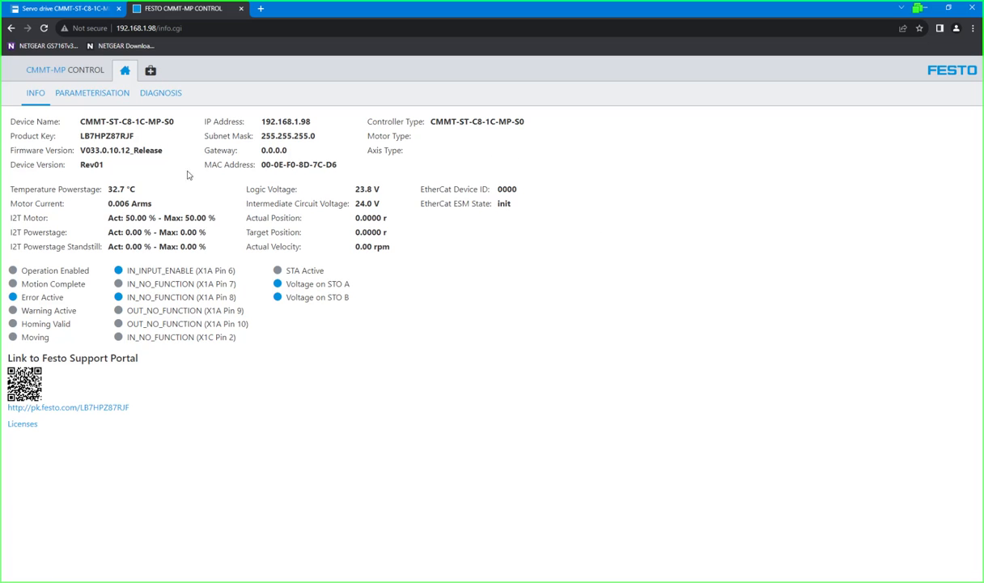
{"action": "left_click_drag", "start_coordinate": [163, 150], "coordinate": [80, 148]}
{"action": "left_click", "coordinate": [81, 147]}
Step: Switch to Festo Automation Suite, show the drive's device details in a wider pane and highlight the firmware entry
{"action": "key", "text": "alt+Tab"}
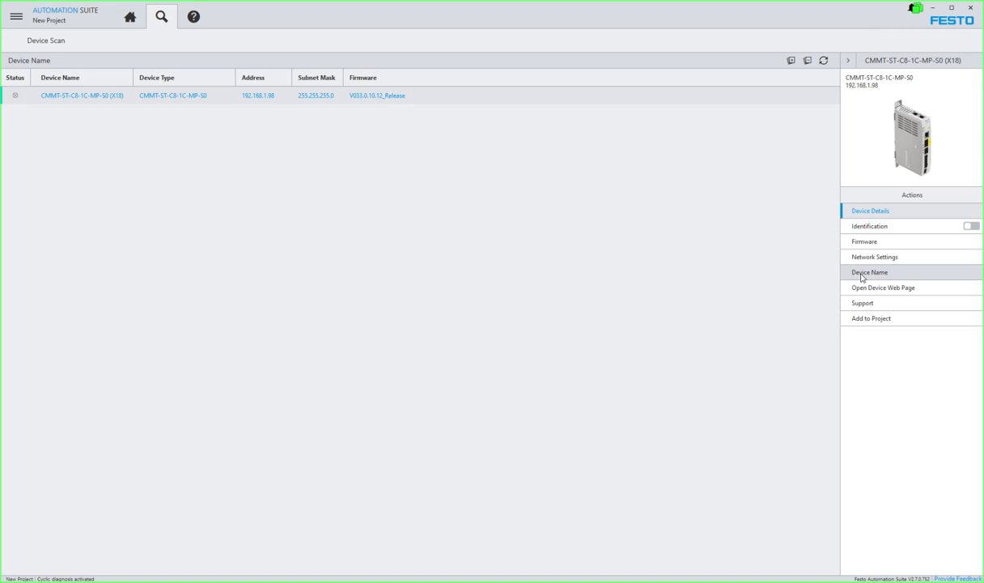
{"action": "left_click", "coordinate": [859, 211]}
{"action": "left_click_drag", "start_coordinate": [841, 168], "coordinate": [758, 174]}
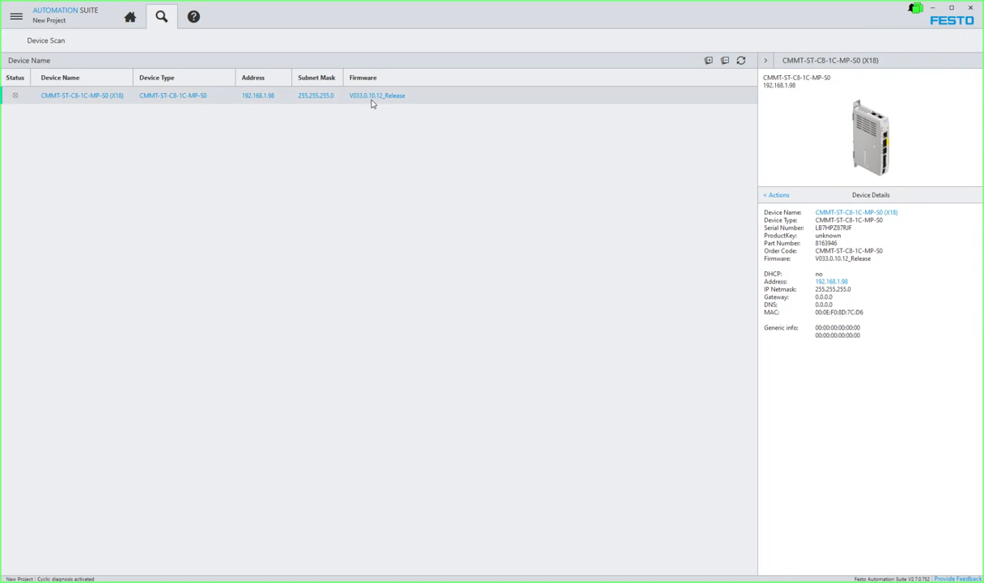
{"action": "left_click_drag", "start_coordinate": [875, 259], "coordinate": [775, 263]}
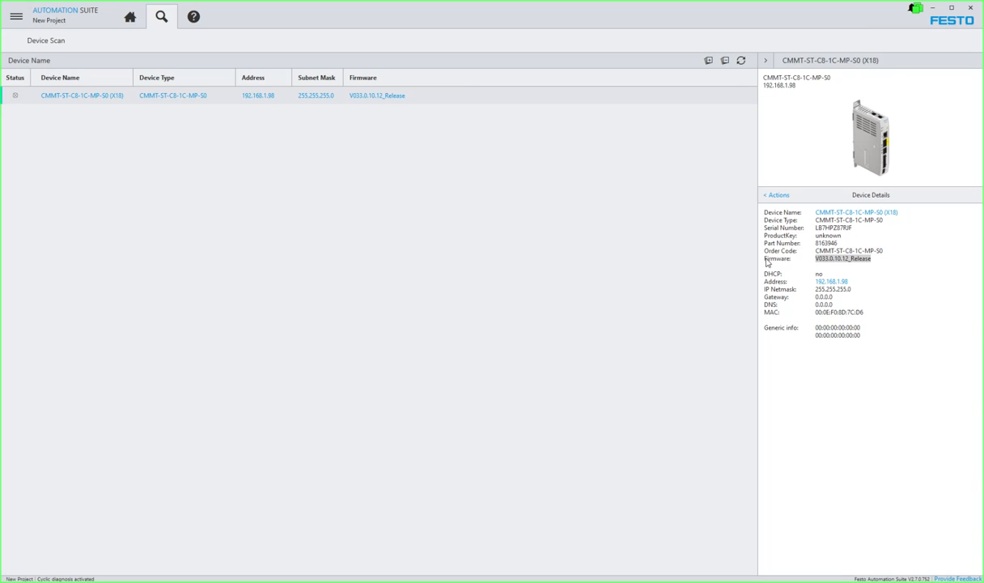